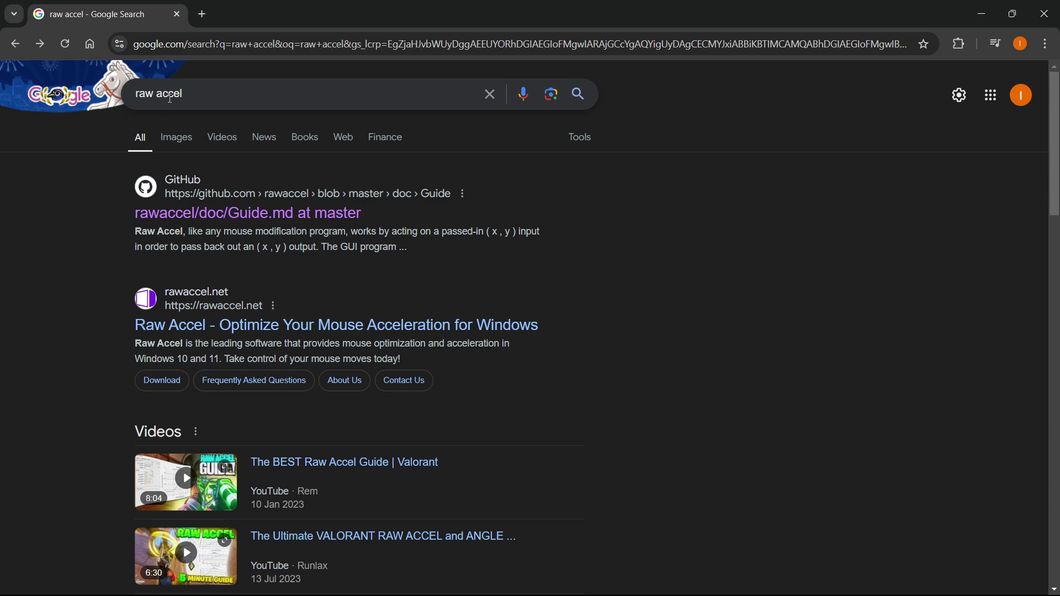
Step: From the GitHub search results, open the Raw Accel Guide (doc/Guide.md) in the rawaccel repository
drag(135, 95, 211, 92)
click(696, 197)
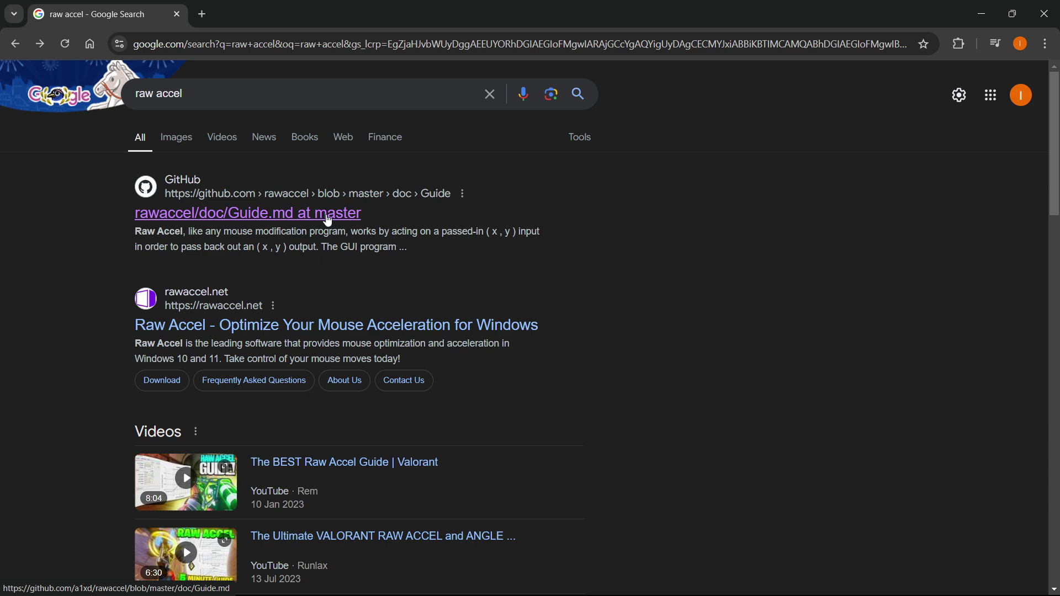
click(325, 217)
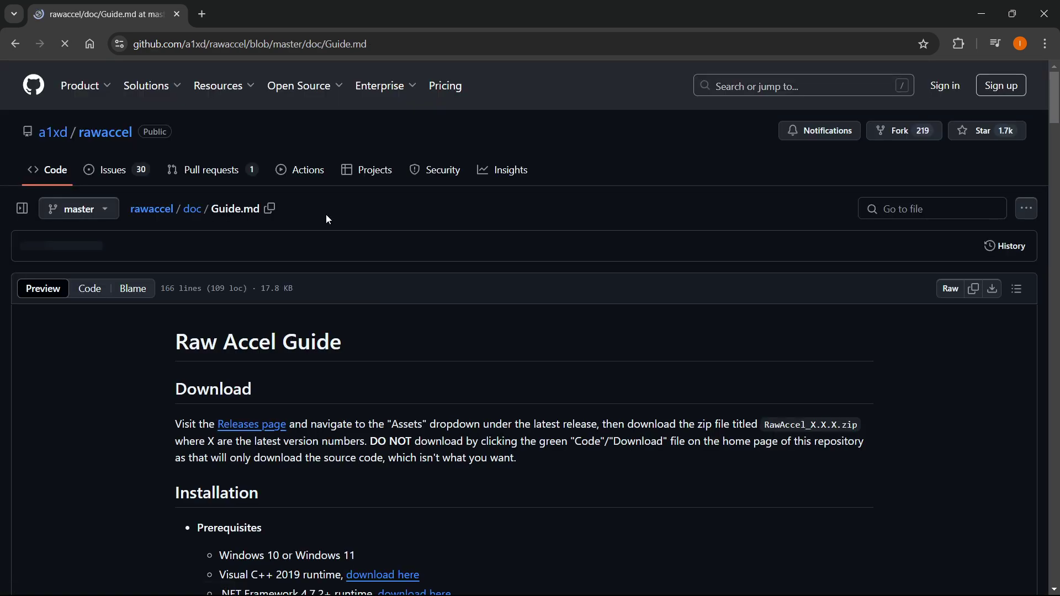
scroll(361, 256, down, 1)
scroll(361, 255, down, 1)
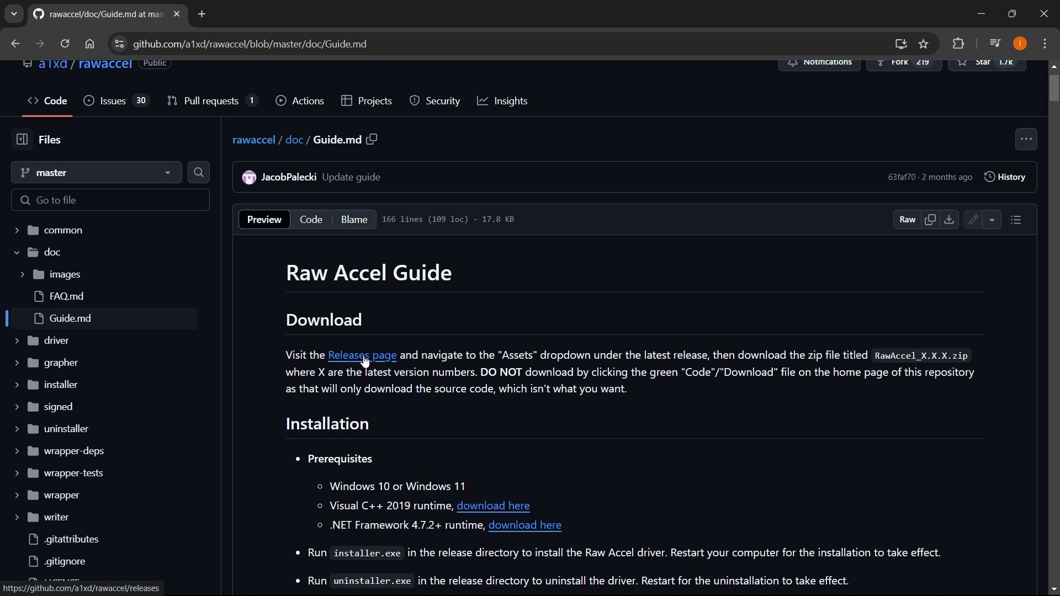
Step: Follow the guide's Releases link, view the v1.6.1 release page, then return to the releases list
click(362, 358)
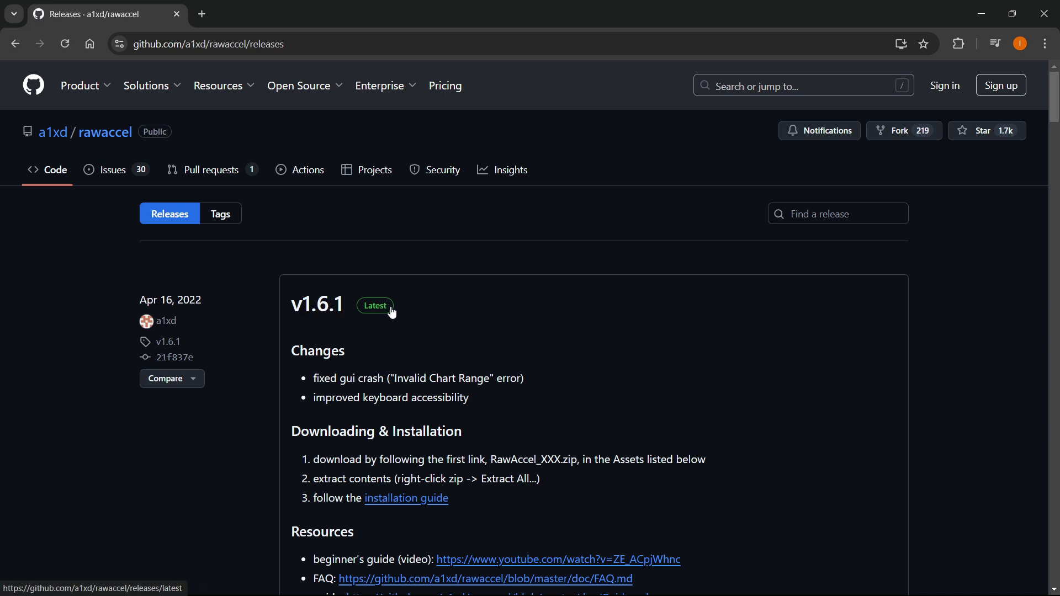
click(373, 313)
click(18, 45)
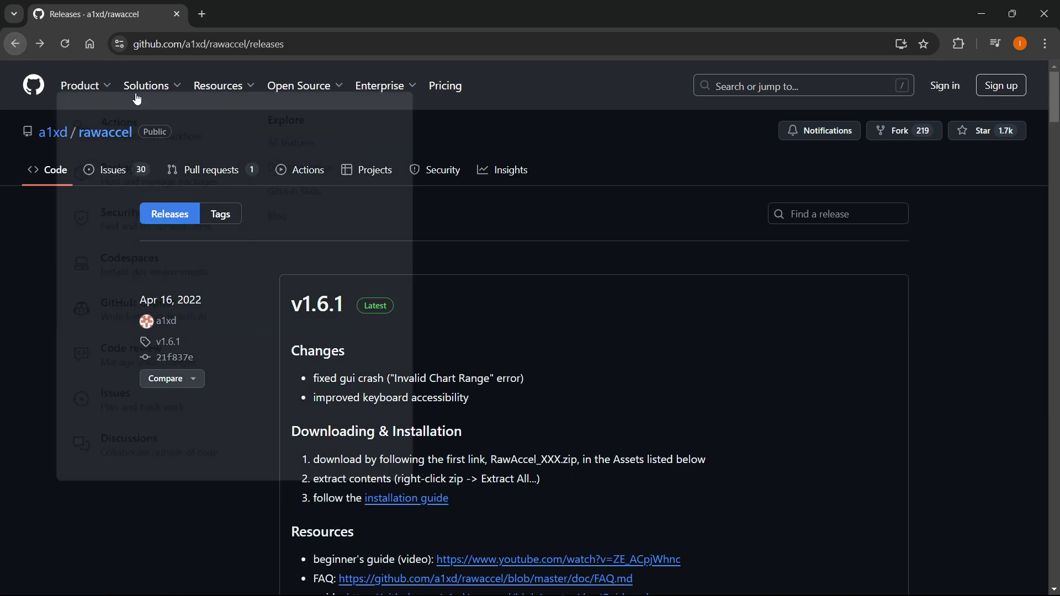
scroll(393, 325, down, 1)
scroll(394, 325, down, 8)
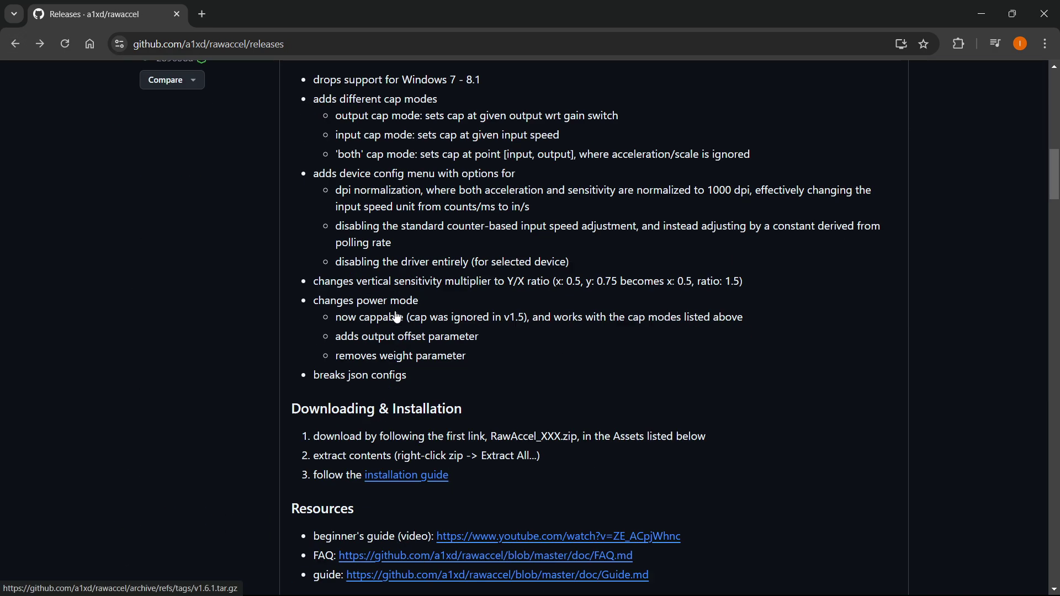
scroll(394, 326, up, 3)
scroll(347, 276, down, 10)
scroll(347, 277, down, 3)
scroll(346, 276, down, 2)
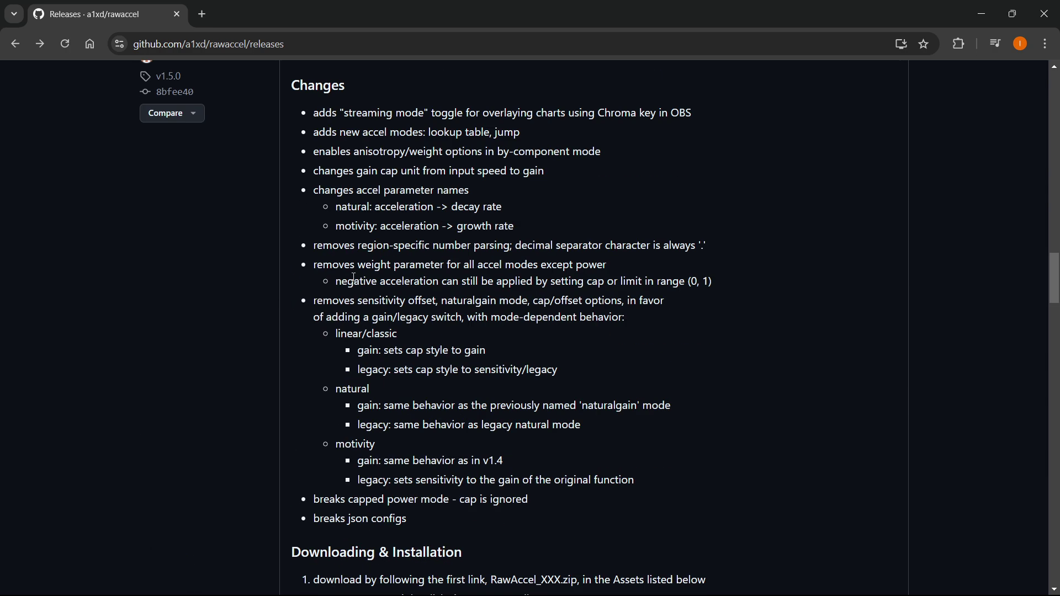
scroll(346, 276, up, 5)
scroll(346, 276, up, 5)
scroll(354, 277, up, 6)
scroll(353, 277, up, 1)
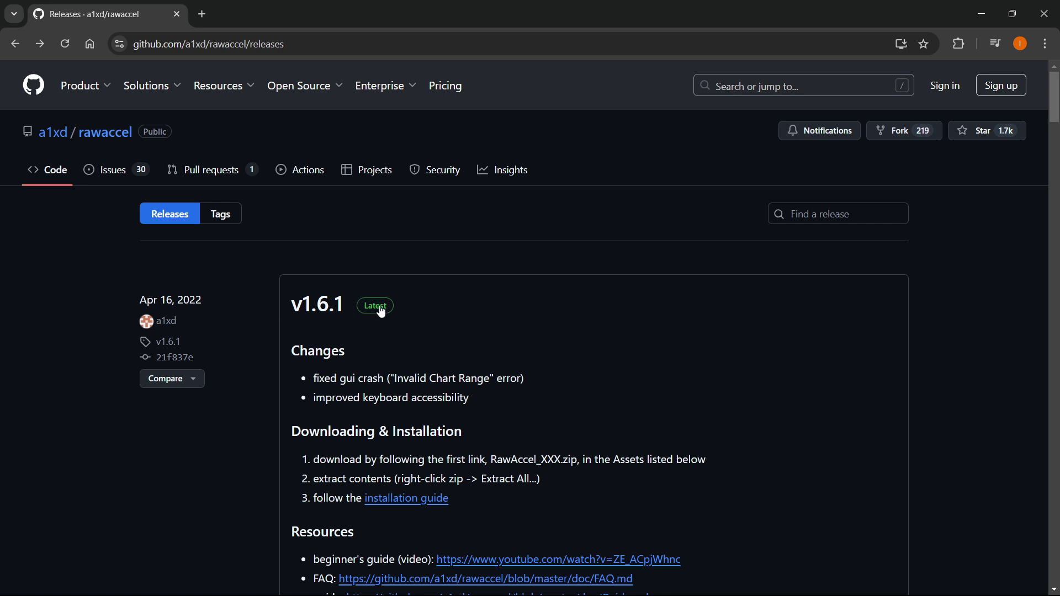
scroll(380, 310, down, 3)
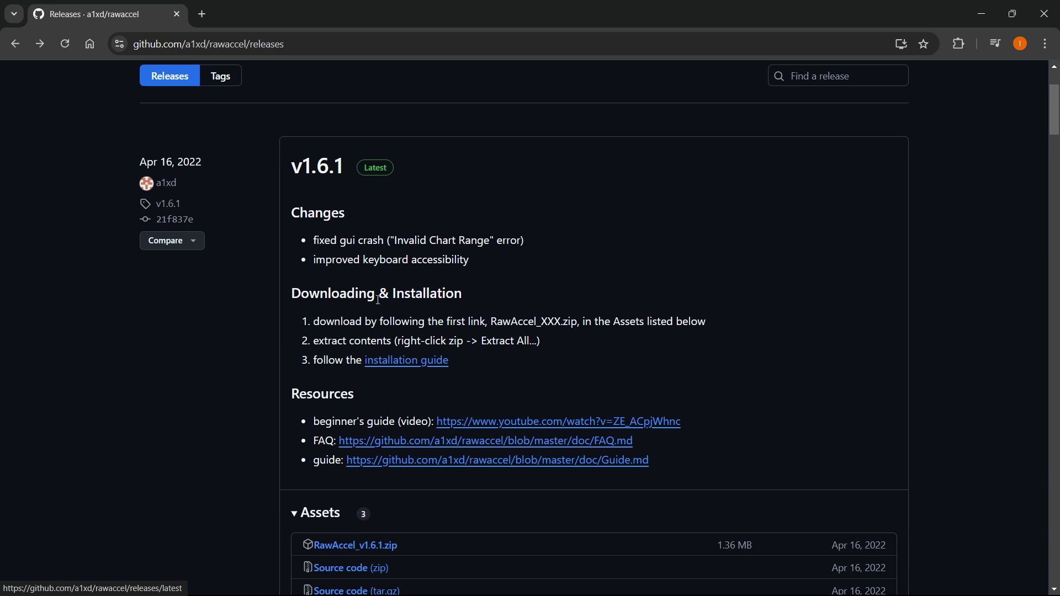
scroll(377, 278, down, 2)
scroll(375, 310, down, 1)
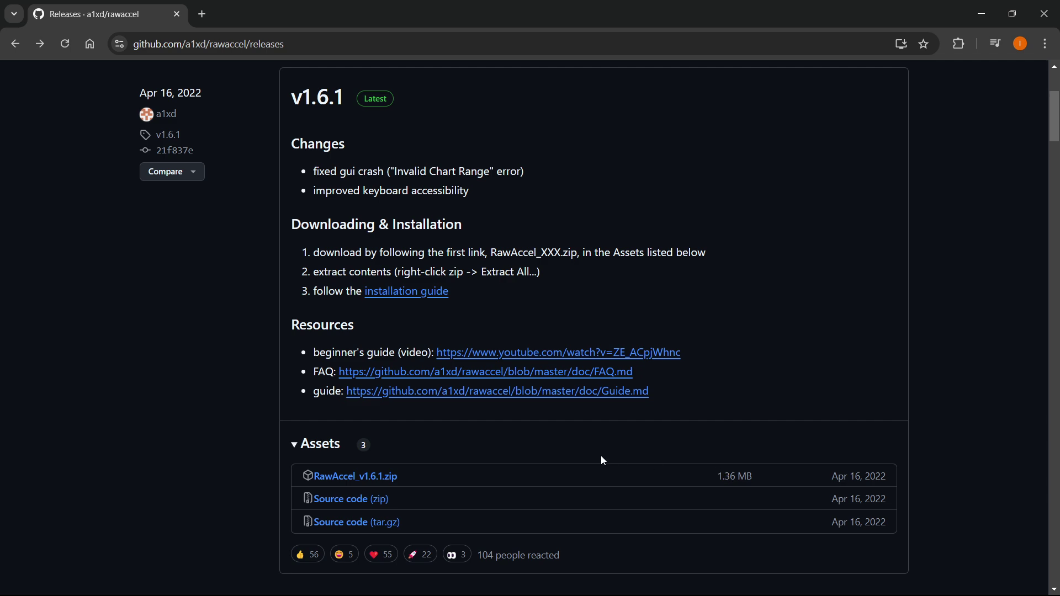
Step: Download the RawAccel_v1.6.1.zip asset from the v1.6.1 release
click(354, 480)
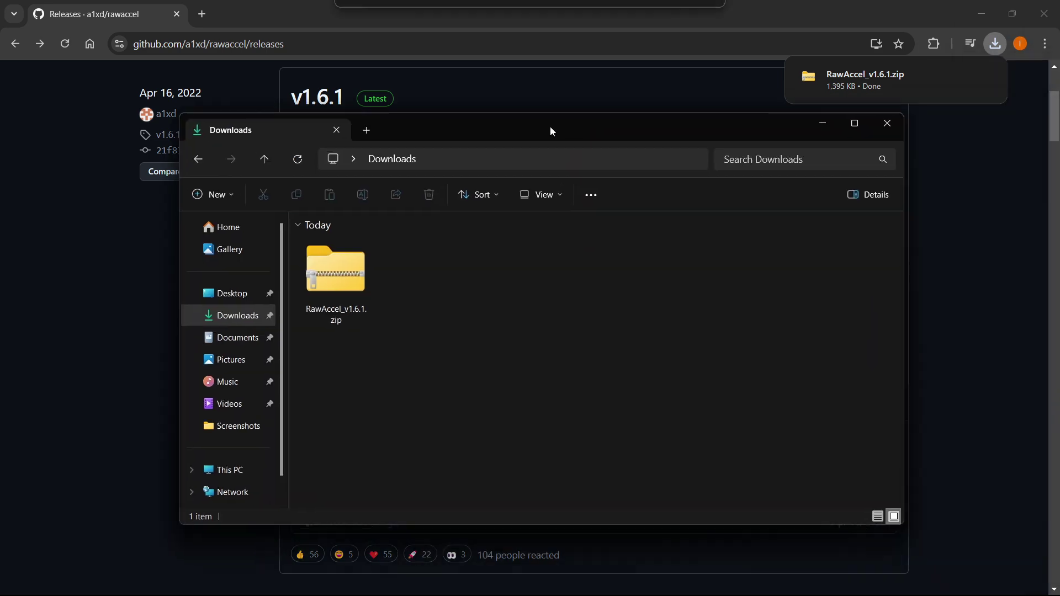
Step: Bring the Downloads folder to the front and select RawAccel_v1.6.1.zip
drag(550, 126, 563, 106)
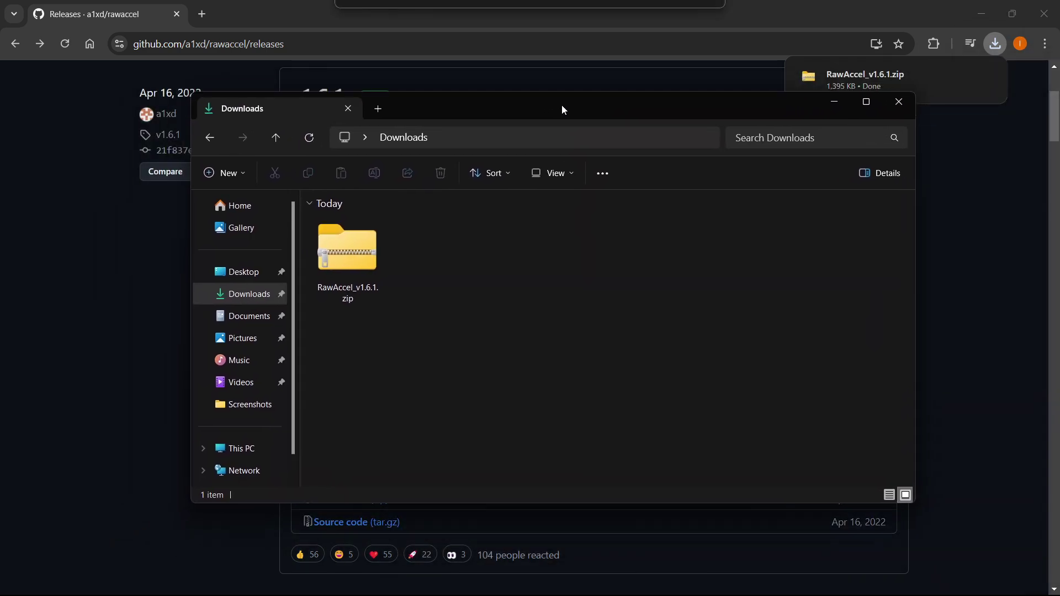
click(953, 186)
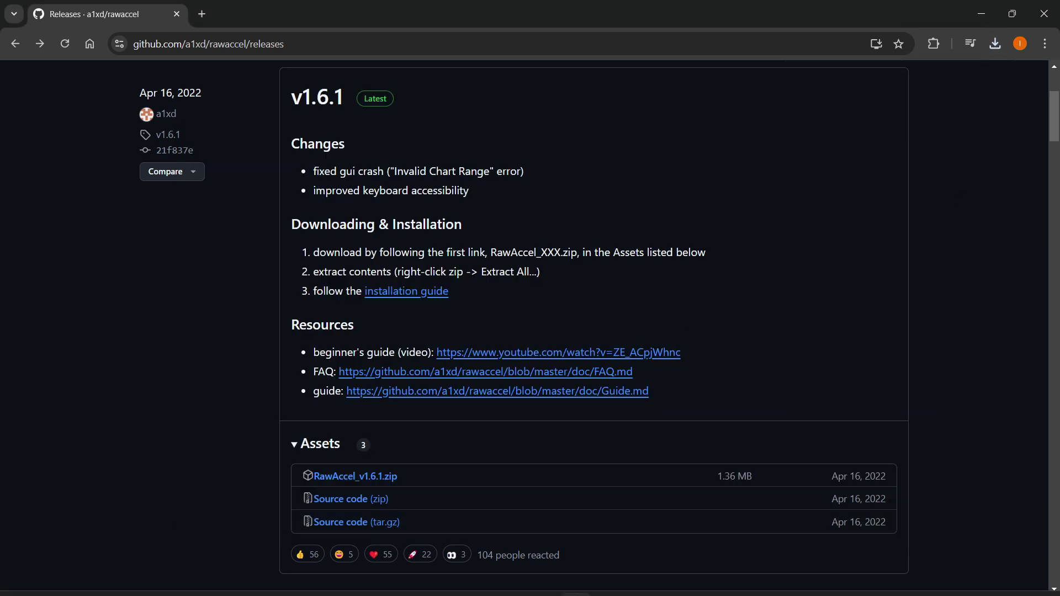
click(545, 580)
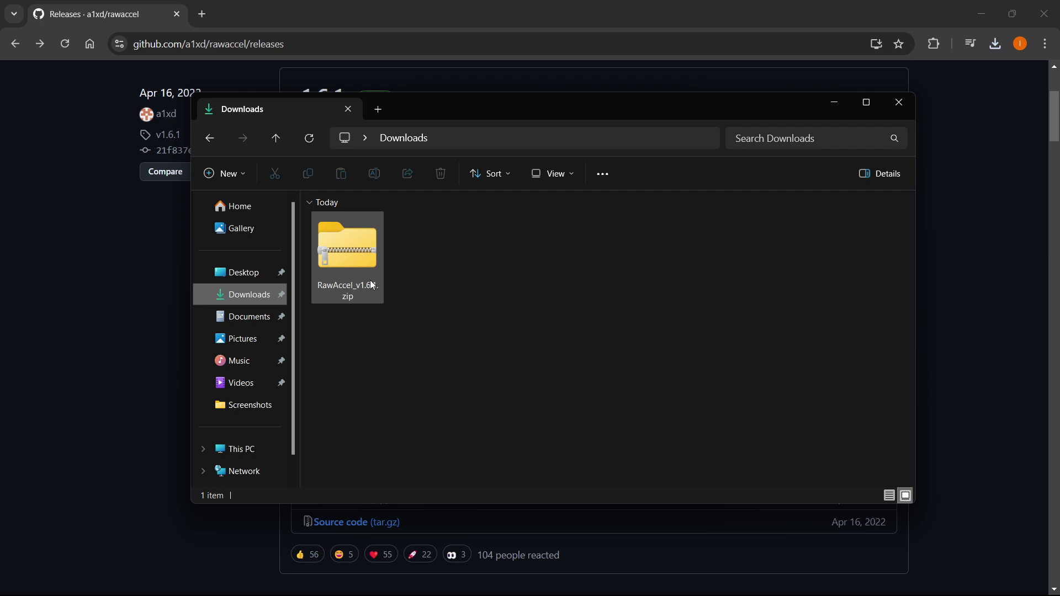
mouse_move(347, 252)
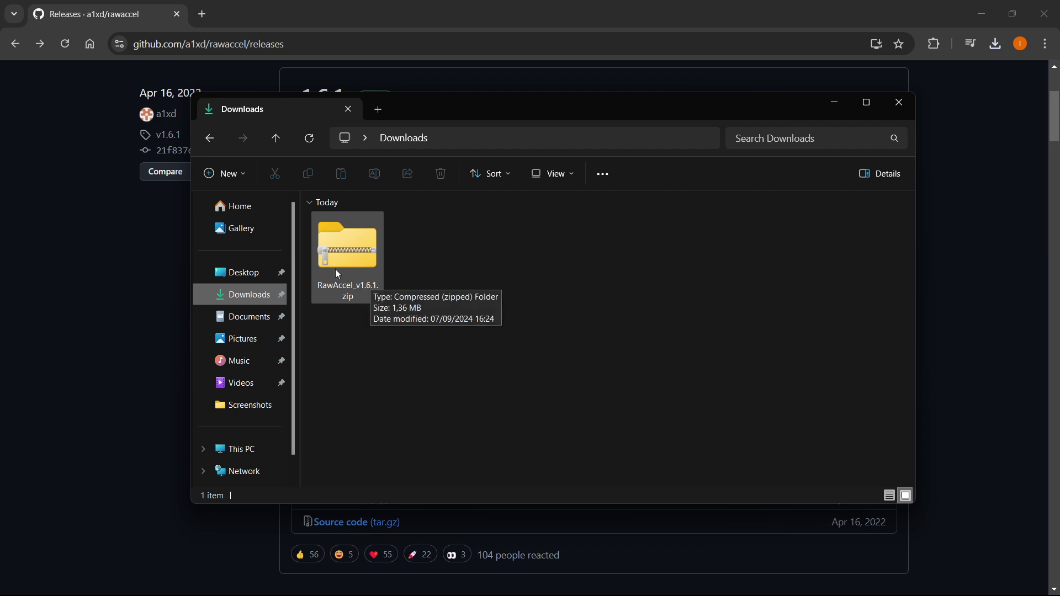
click(339, 251)
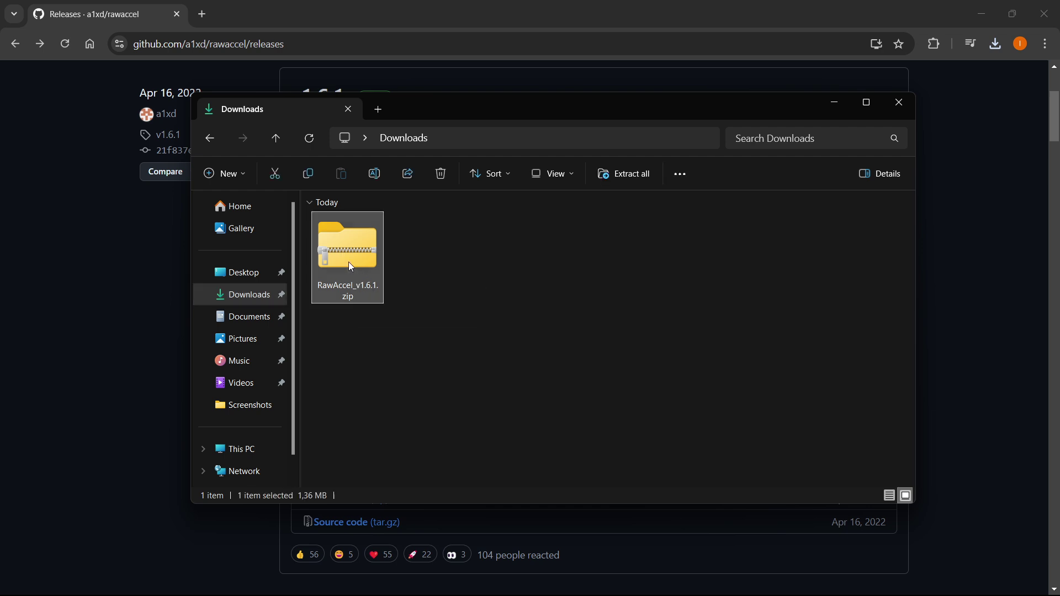
Step: Extract RawAccel_v1.6.1.zip to the default RawAccel_v1.6.1 folder in Downloads via Extract All
right_click(349, 262)
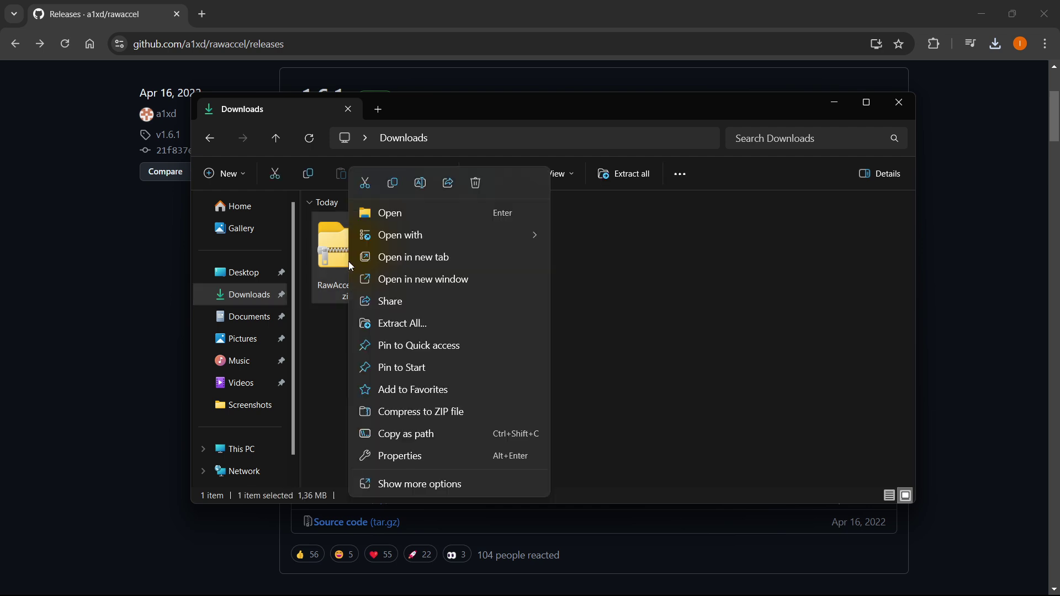
click(428, 325)
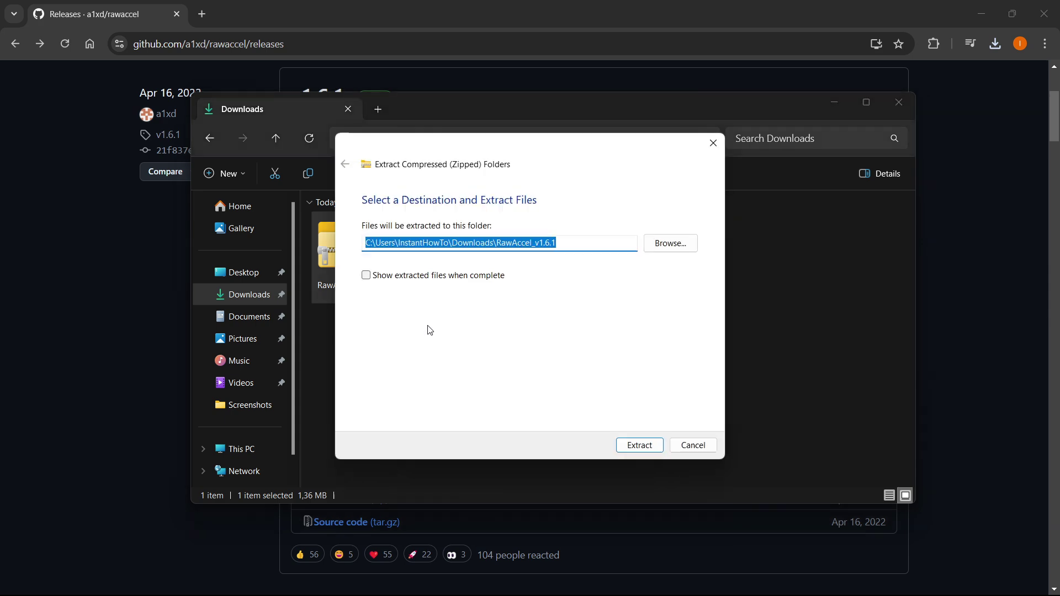
click(365, 290)
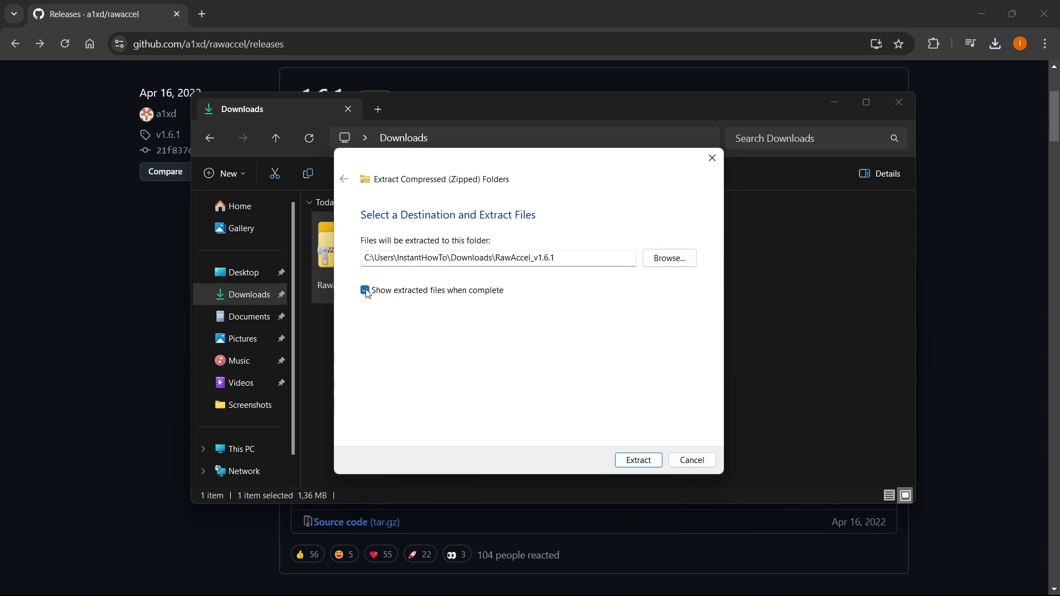
click(365, 290)
drag(439, 178, 454, 162)
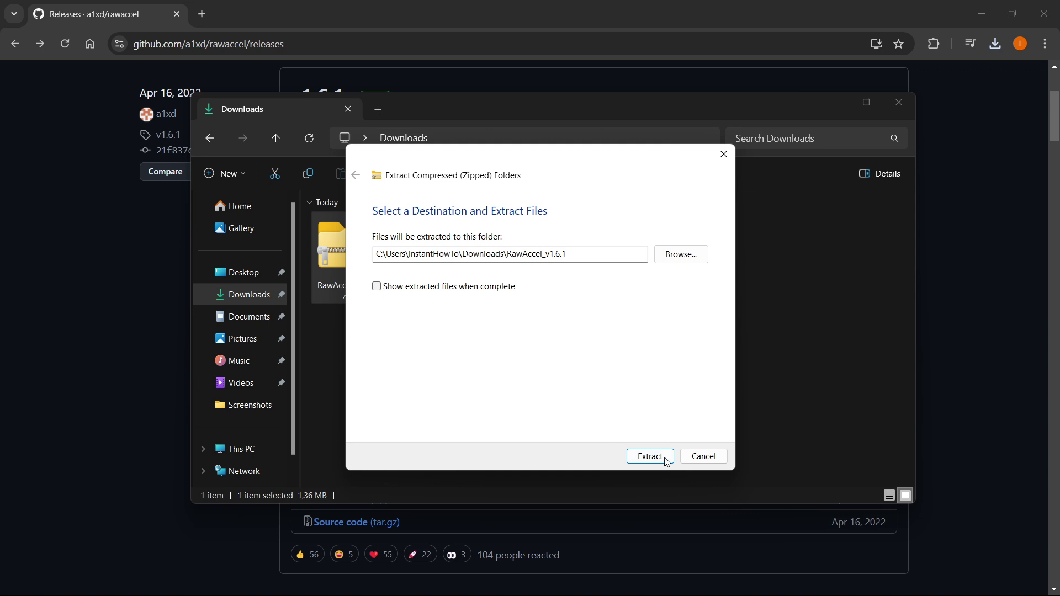
click(650, 456)
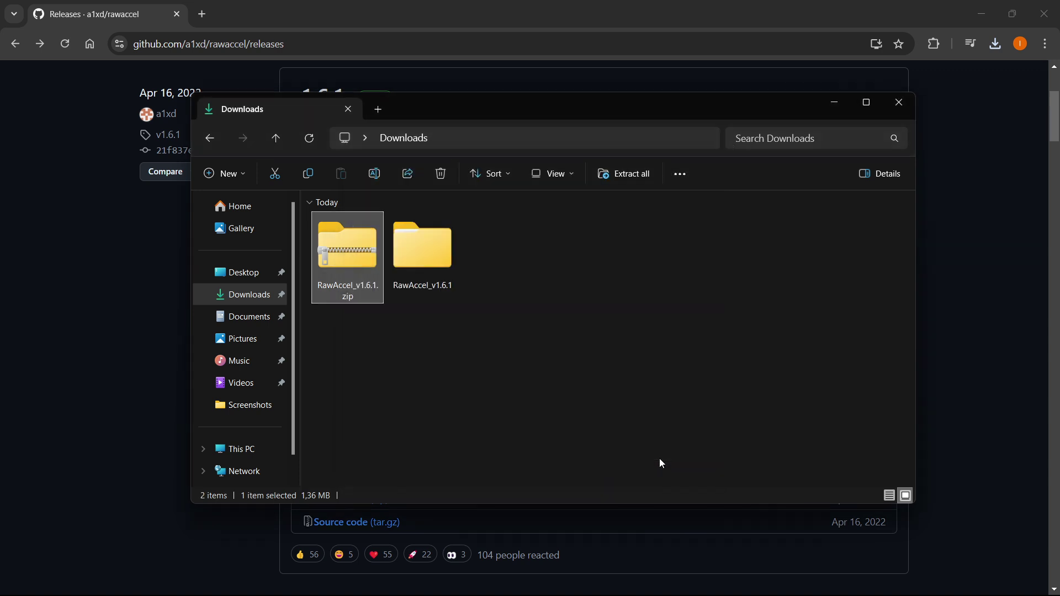
Step: Delete the downloaded RawAccel_v1.6.1.zip from Downloads
click(660, 458)
click(441, 286)
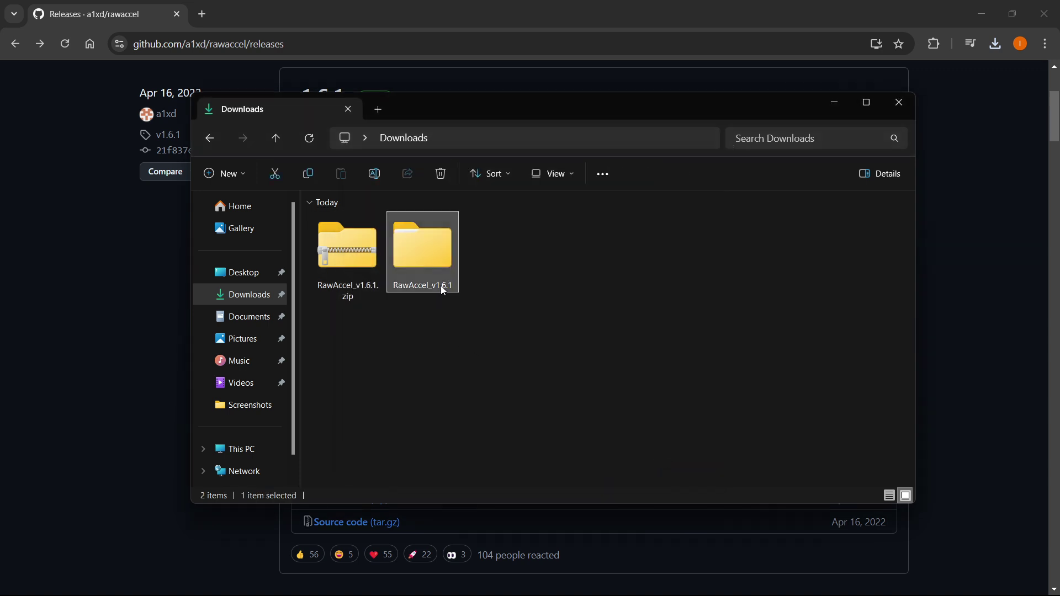
click(336, 265)
click(399, 270)
click(433, 327)
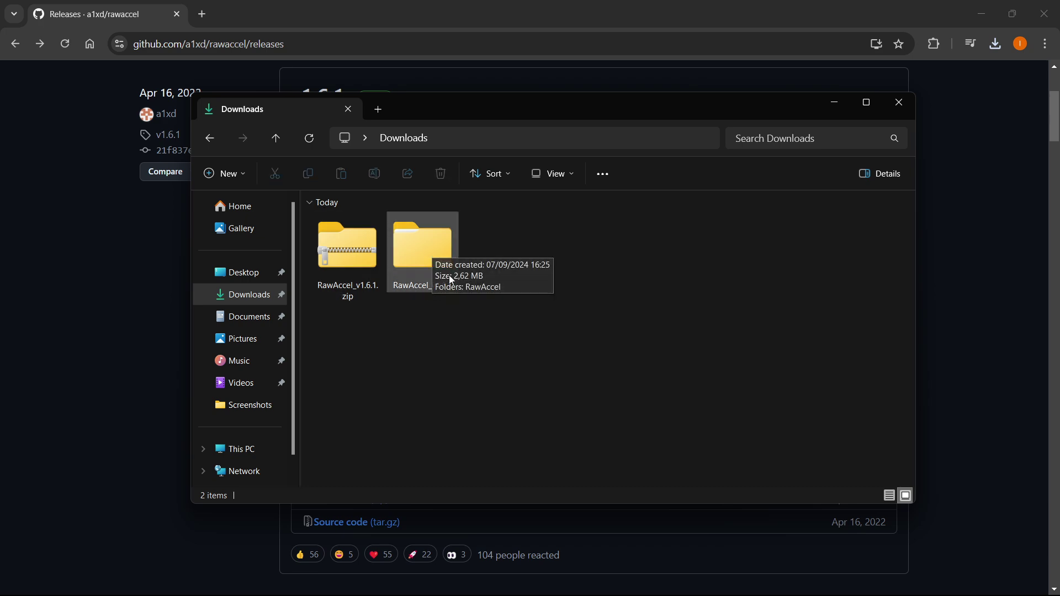
click(330, 264)
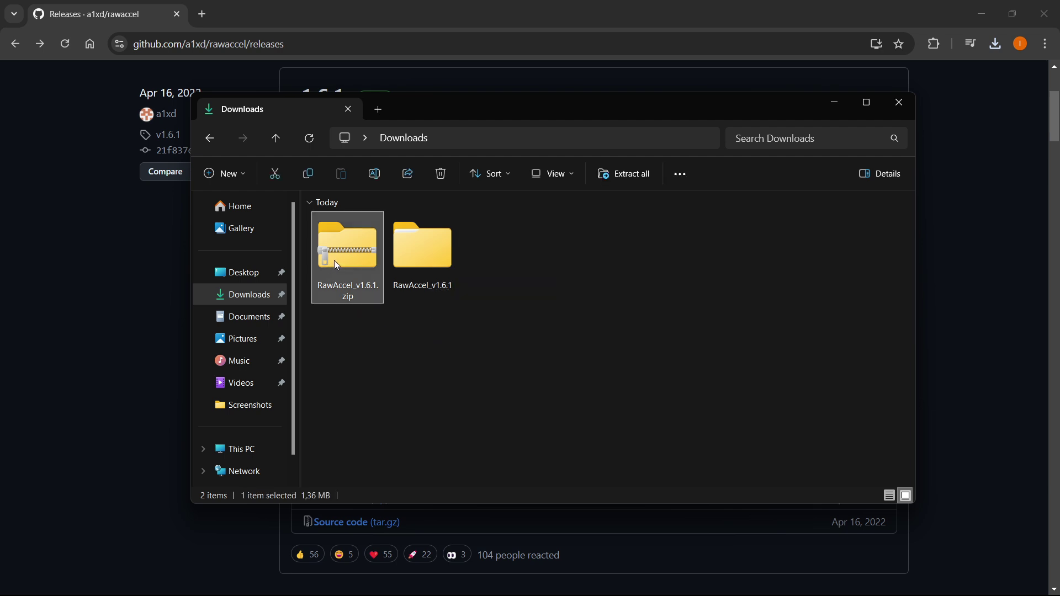
key(Delete)
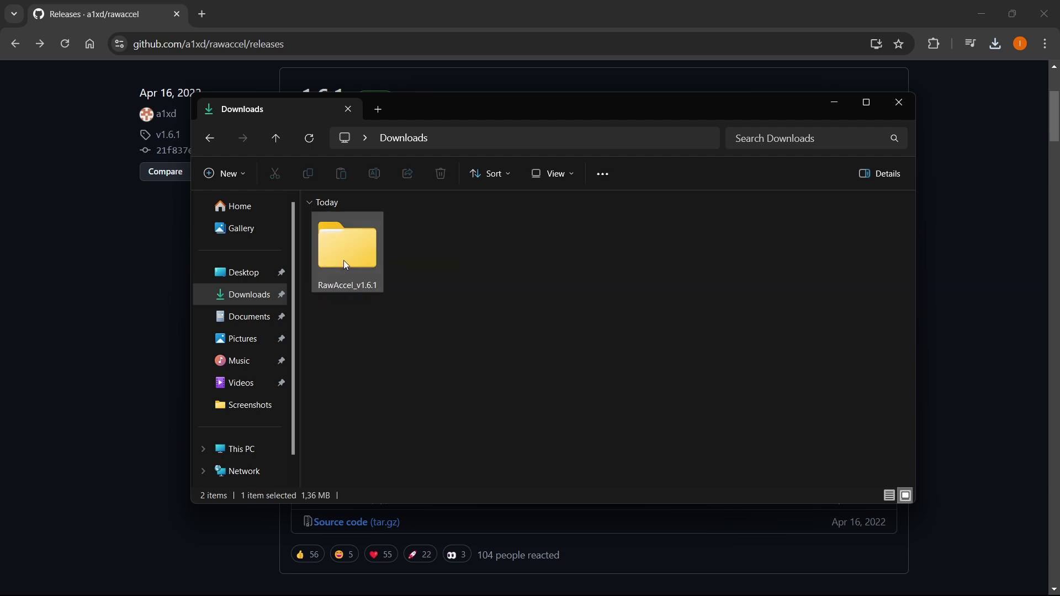
Step: Go into the extracted RawAccel_v1.6.1 folder and its RawAccel subfolder
double_click(347, 256)
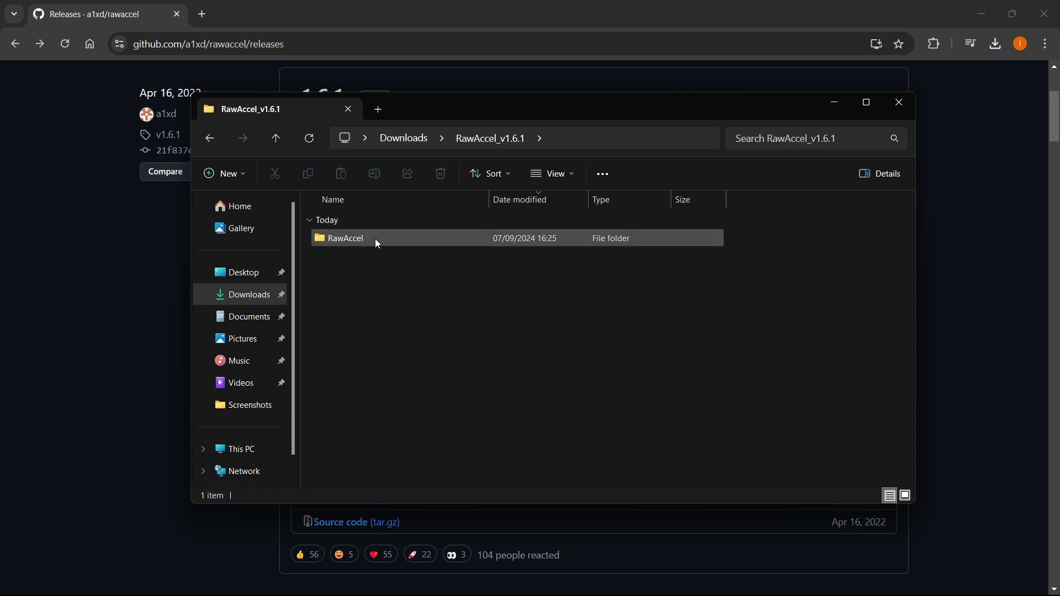
double_click(356, 242)
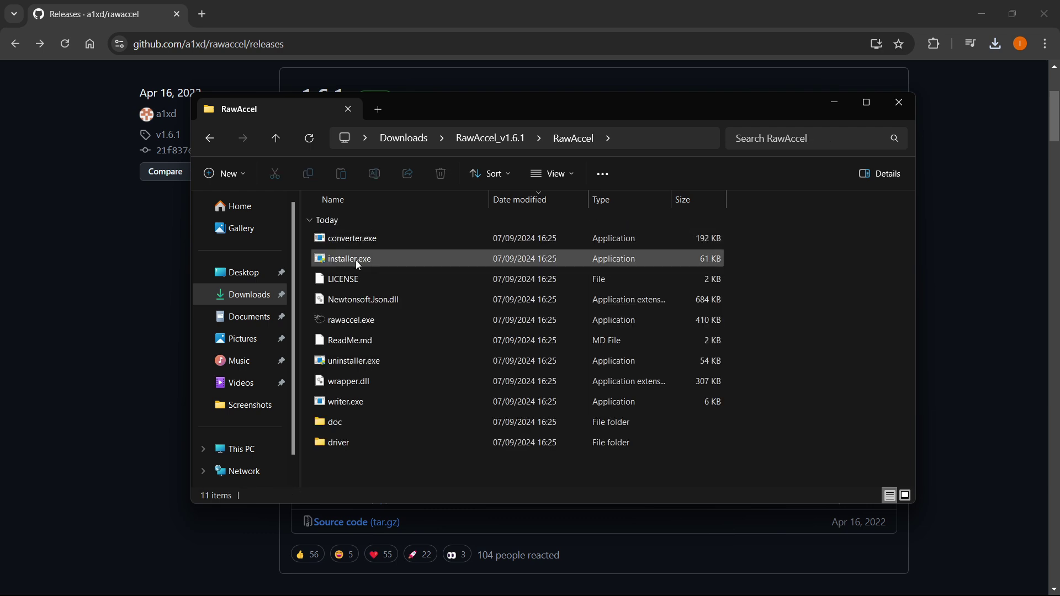
mouse_move(354, 361)
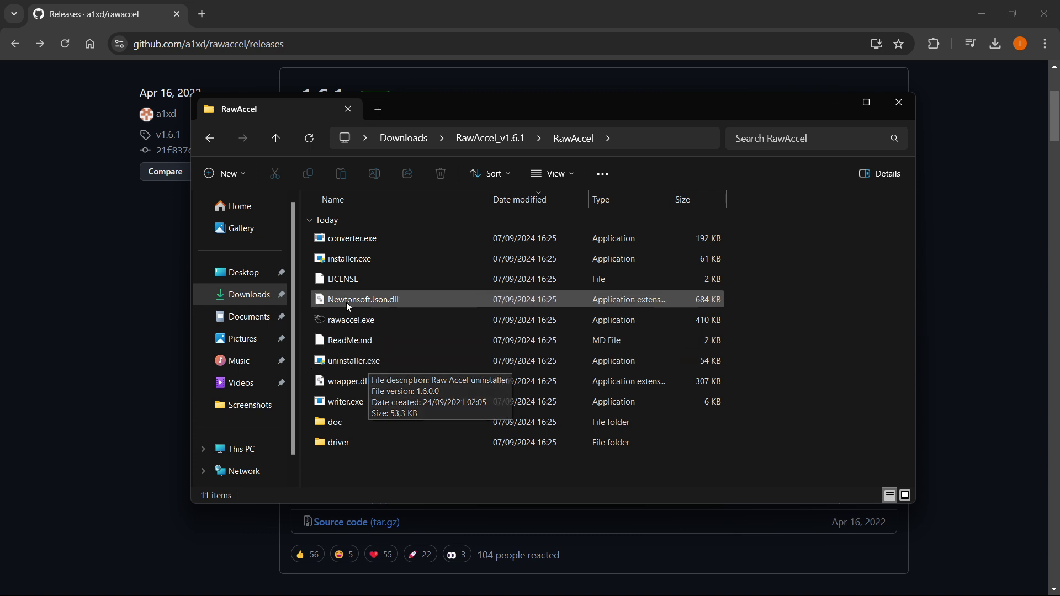
Step: Run installer.exe until the console reports install complete, then close the console
click(367, 259)
double_click(364, 260)
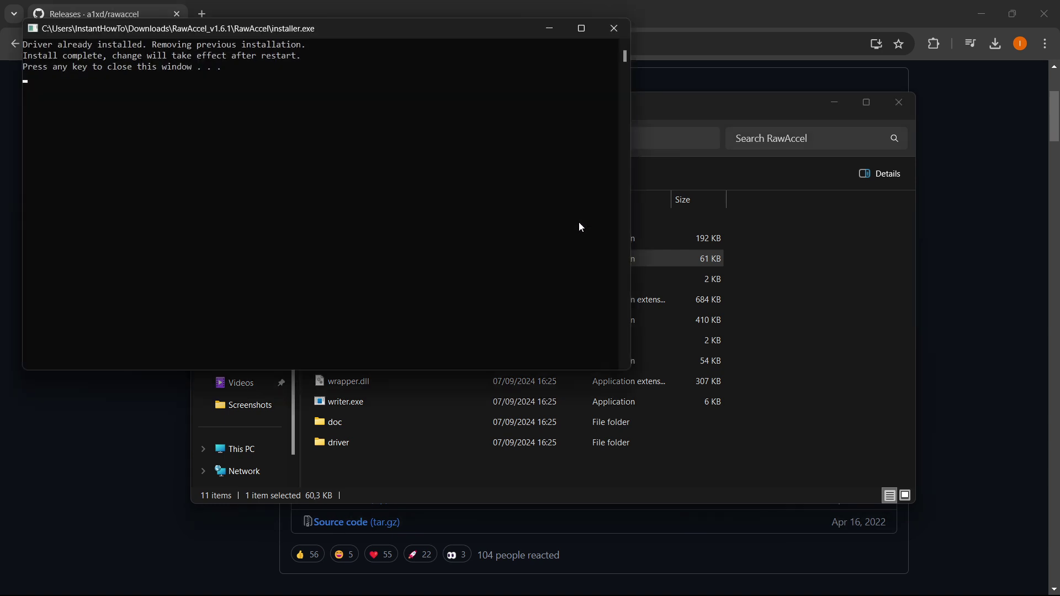
drag(344, 29, 602, 144)
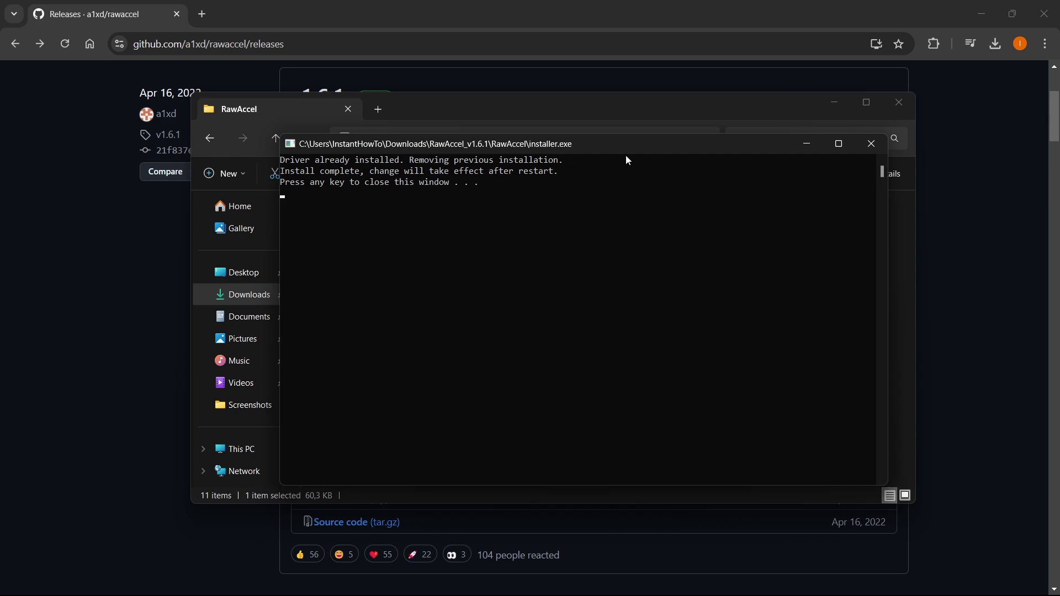
drag(625, 147, 595, 135)
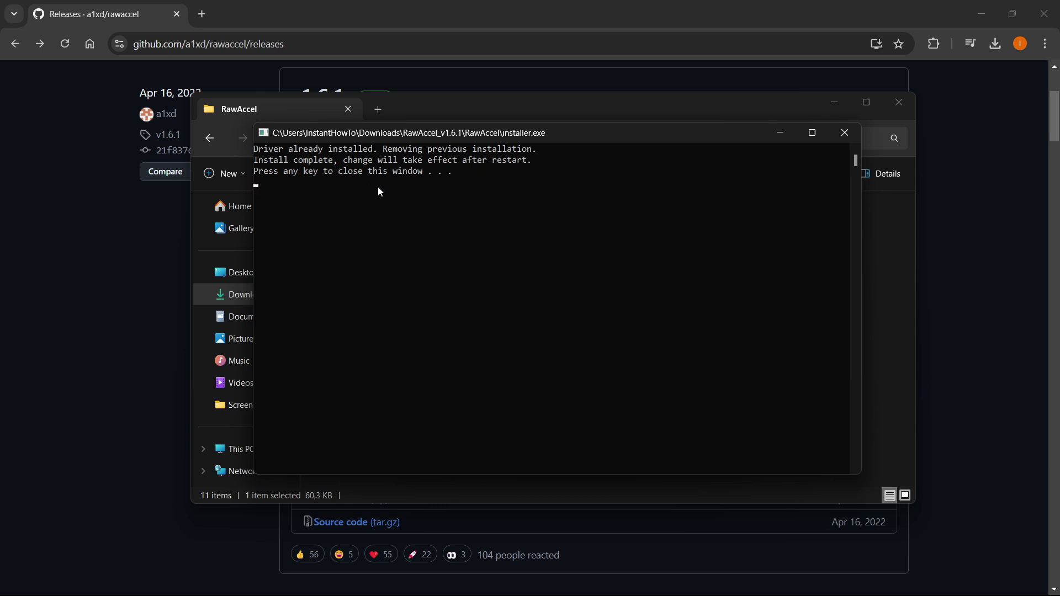
click(850, 133)
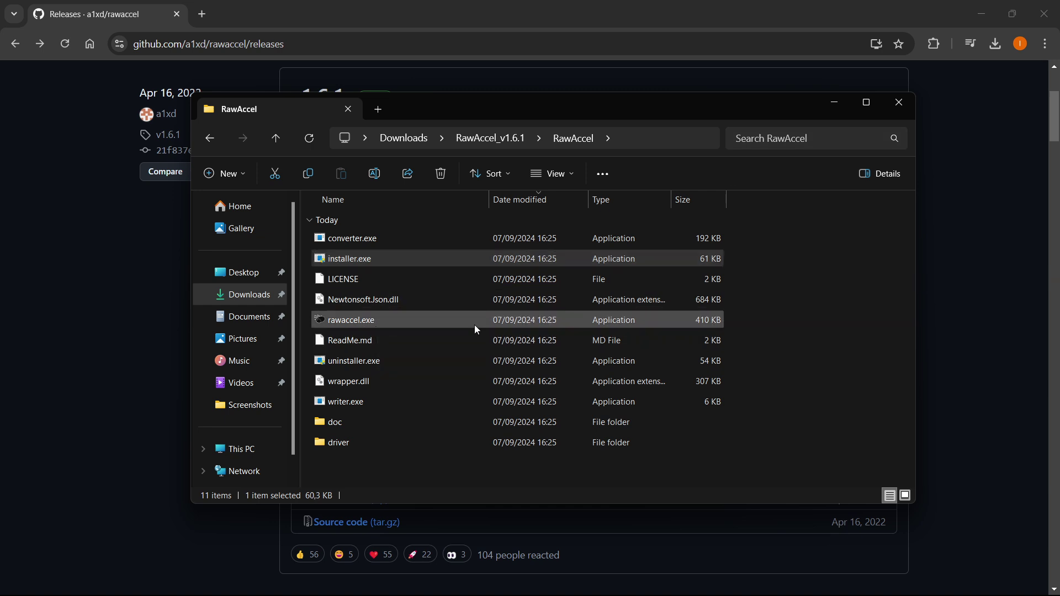
Step: Launch rawaccel.exe to view the default Sensitivity chart, then close Raw Accel
click(773, 323)
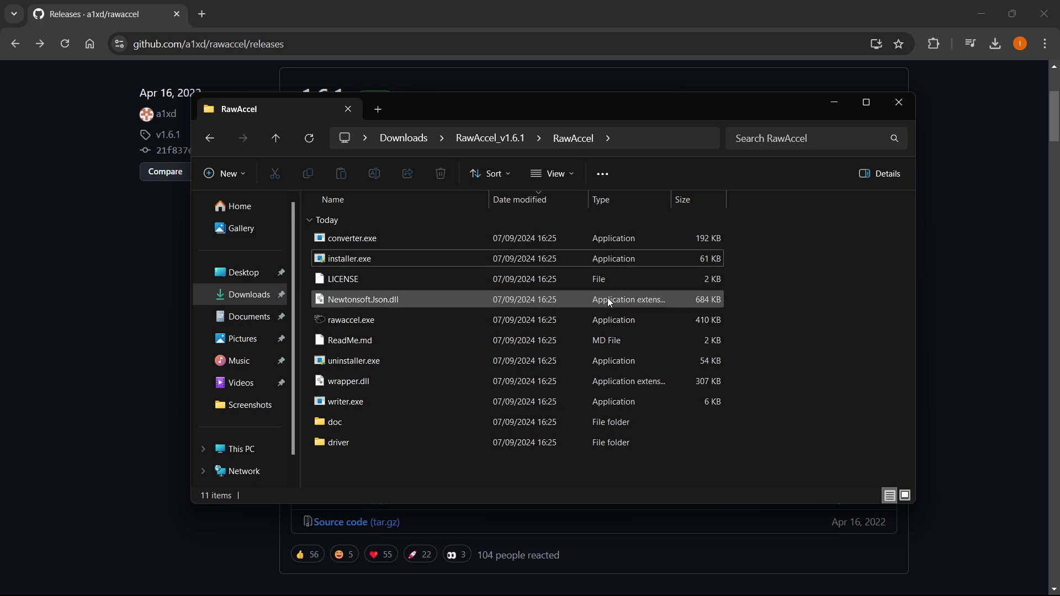
click(364, 320)
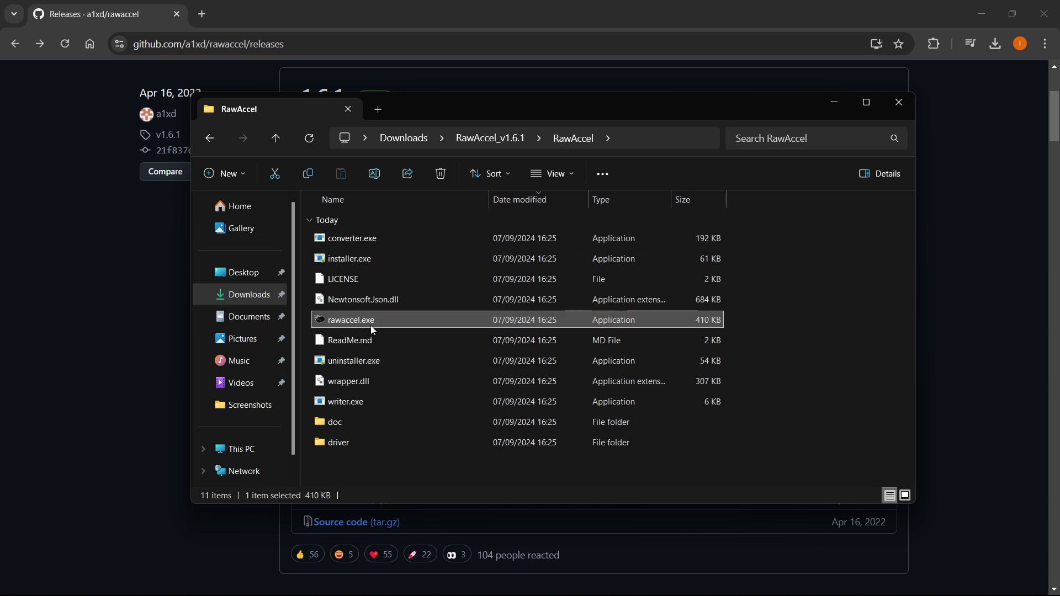
double_click(494, 321)
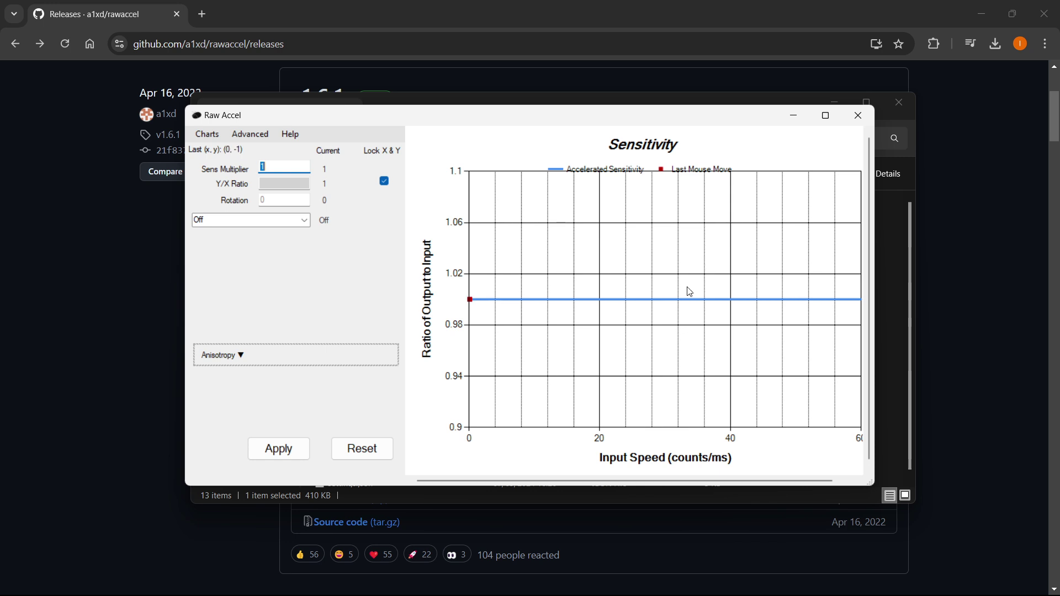
click(858, 115)
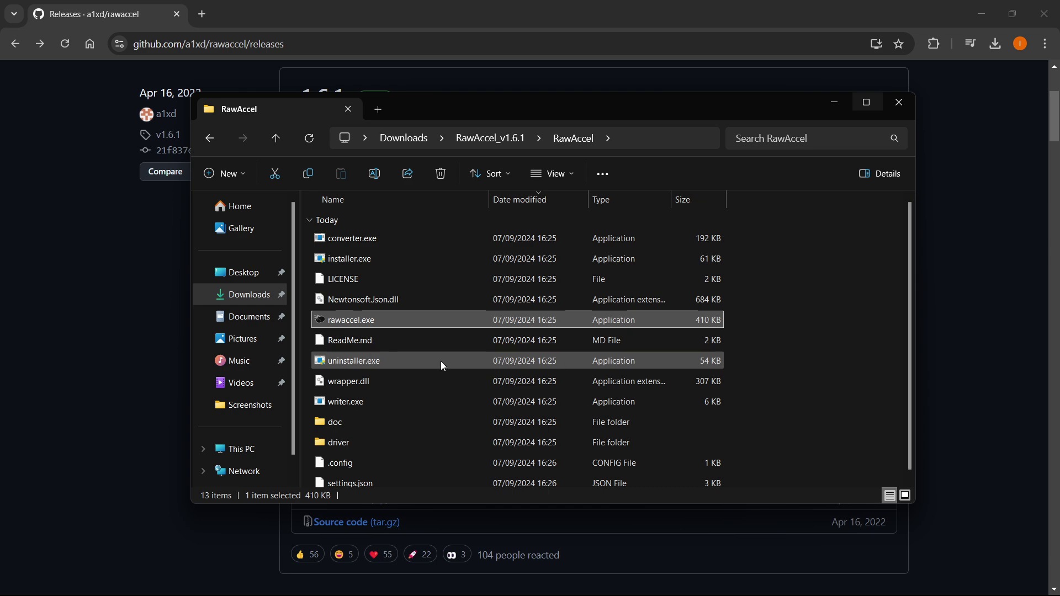
Step: Run uninstaller.exe until the console reports removal complete, then close the console
double_click(399, 360)
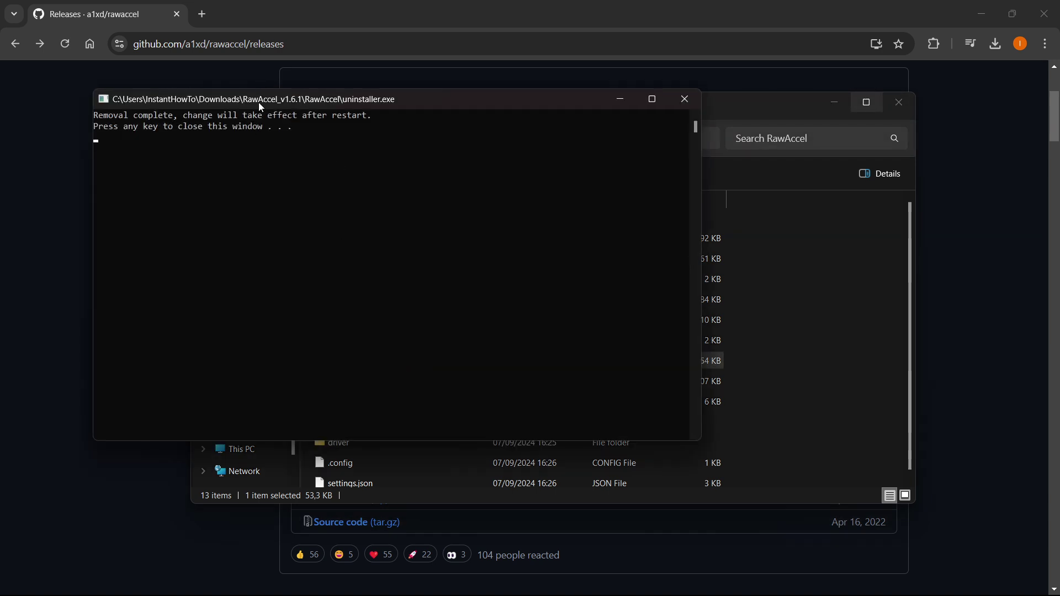
drag(259, 102, 440, 140)
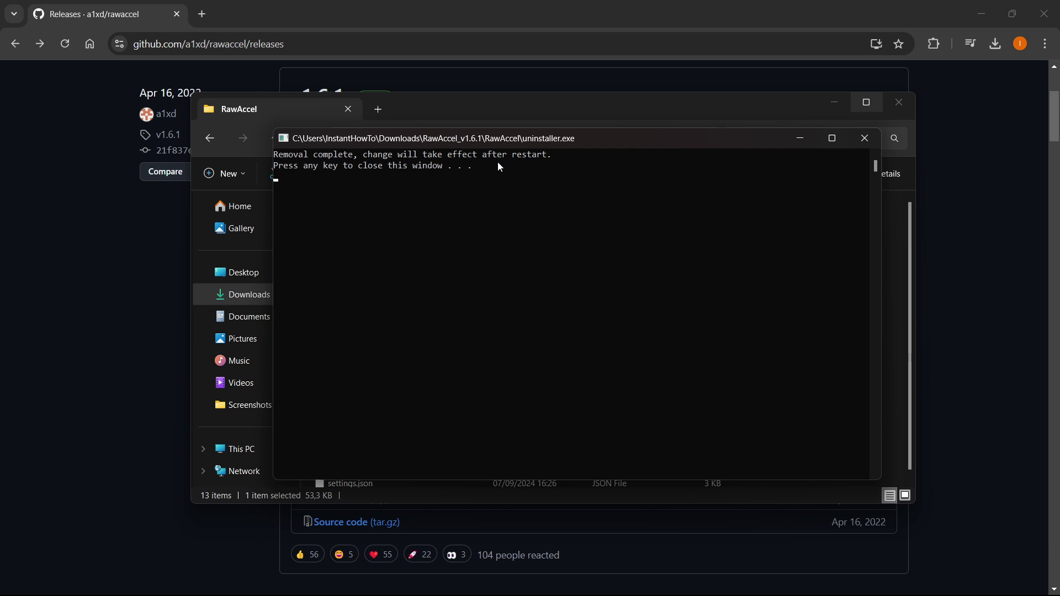
click(865, 141)
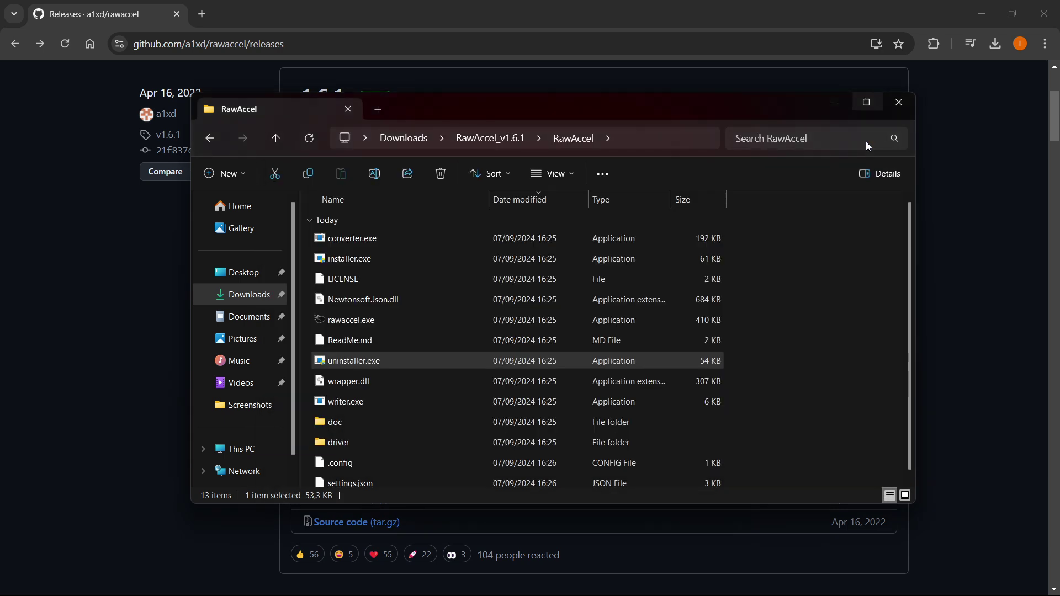